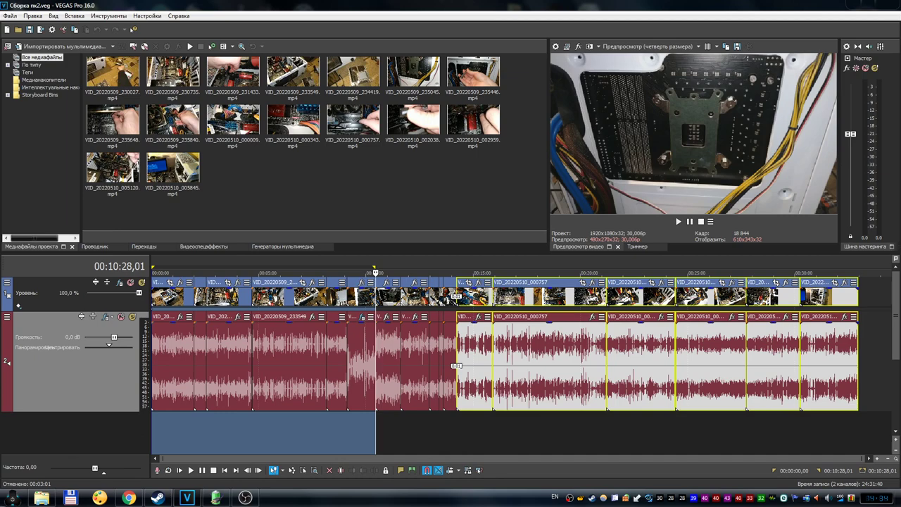
Step: Open the advanced power settings for the Balanced plan from the Control Panel power options
key(super)
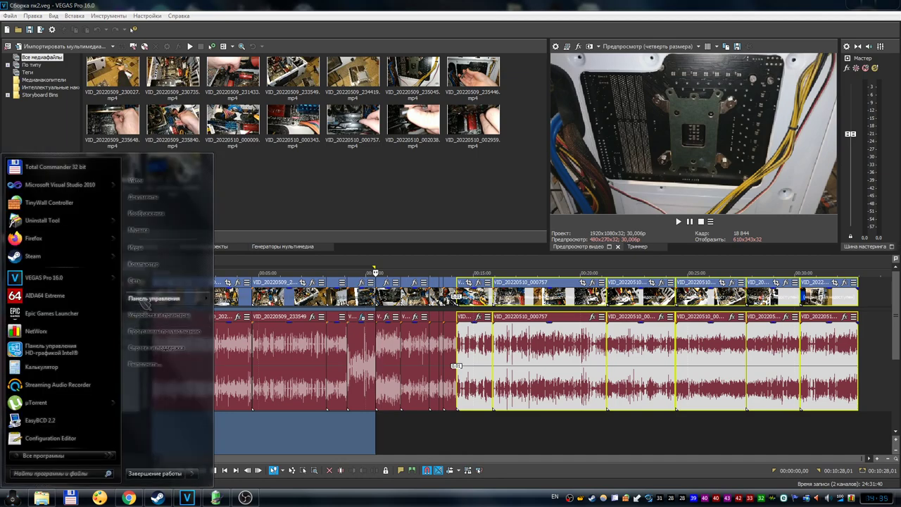
mouse_move(145, 302)
click(239, 492)
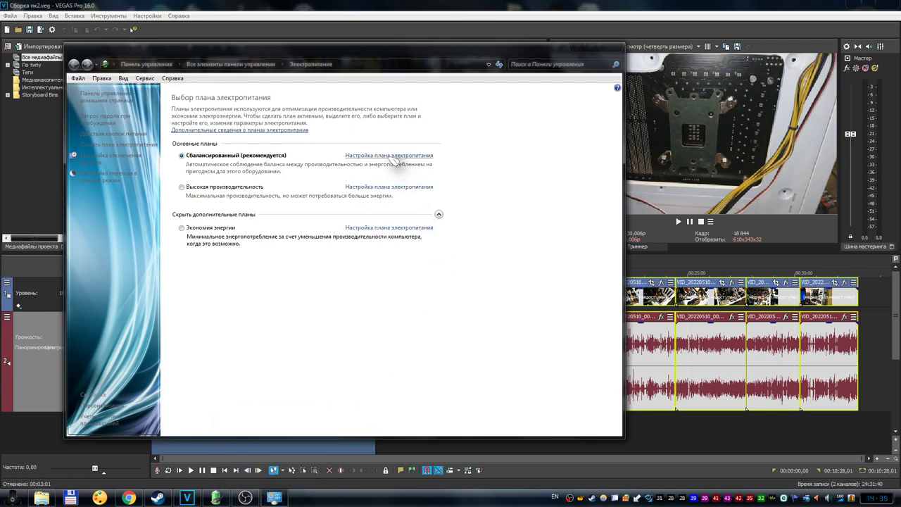
click(393, 155)
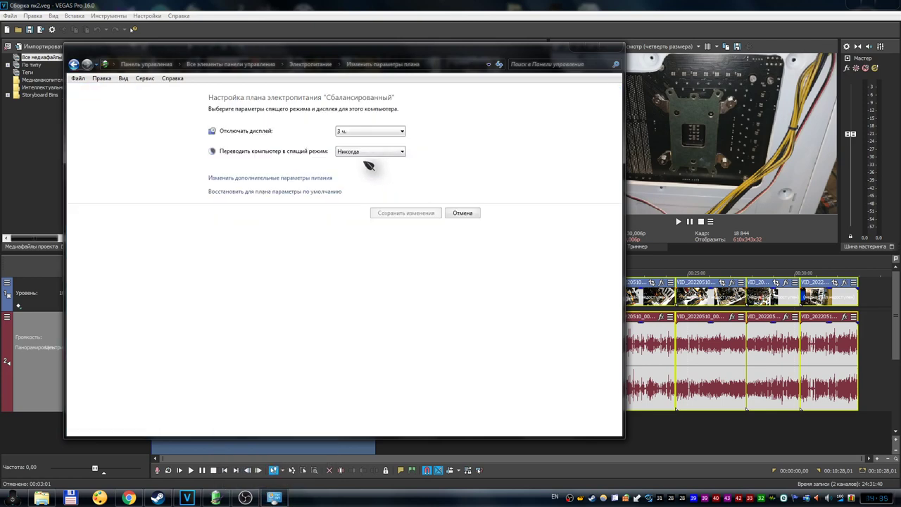
click(266, 180)
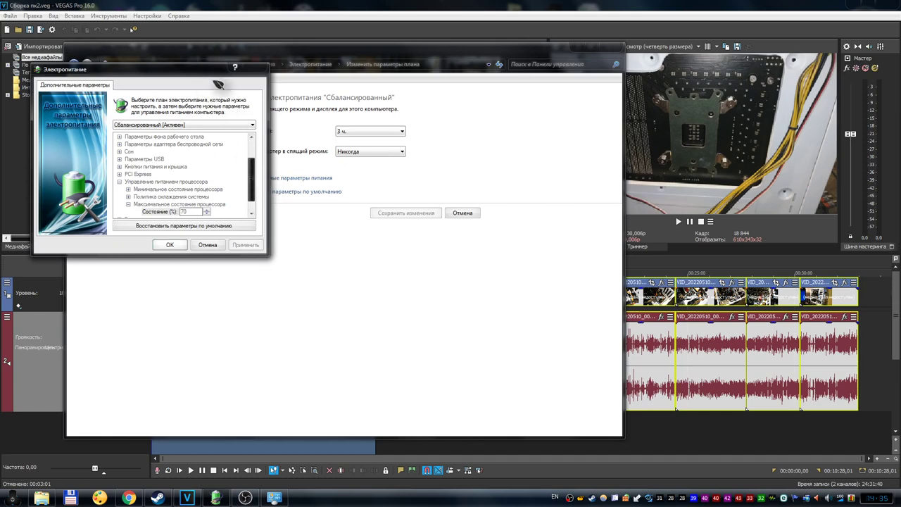
Step: Expand the maximum processor state under processor power management and select its percentage value
drag(213, 77, 534, 109)
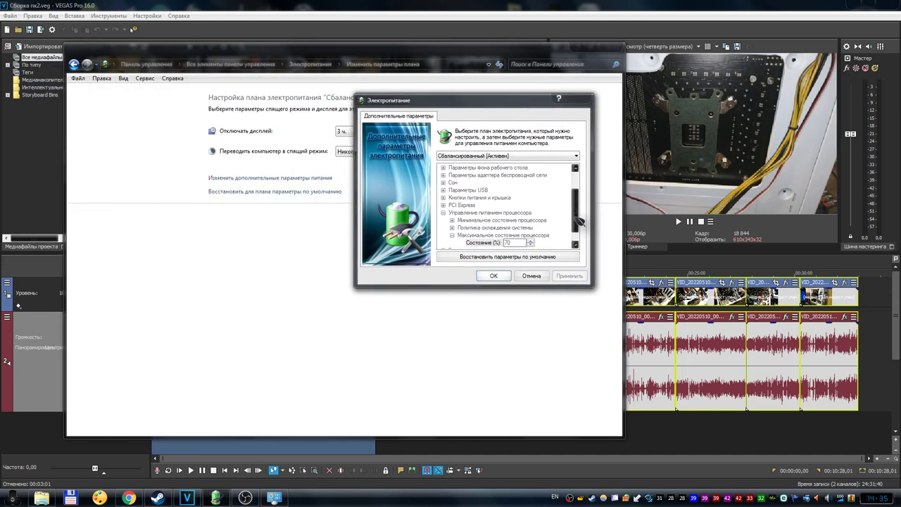
drag(579, 224, 579, 186)
click(443, 168)
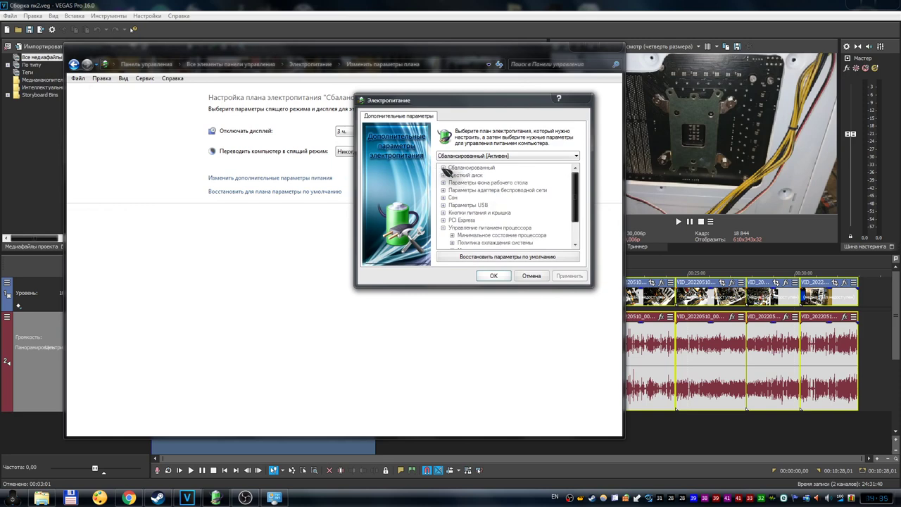
double_click(465, 227)
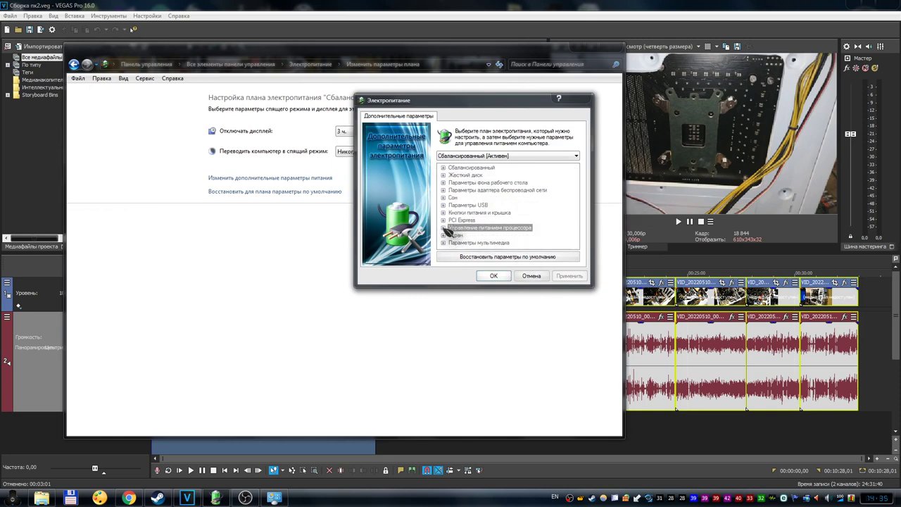
click(443, 227)
click(452, 235)
click(491, 243)
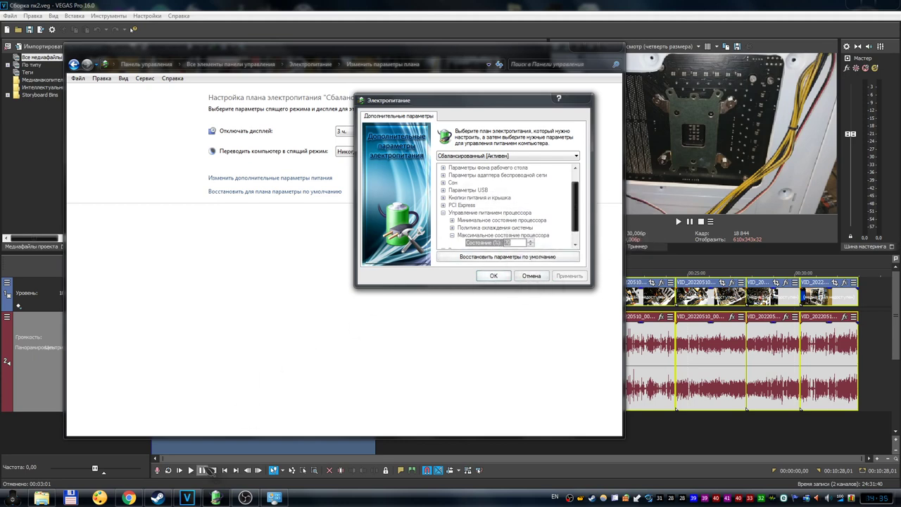
click(42, 498)
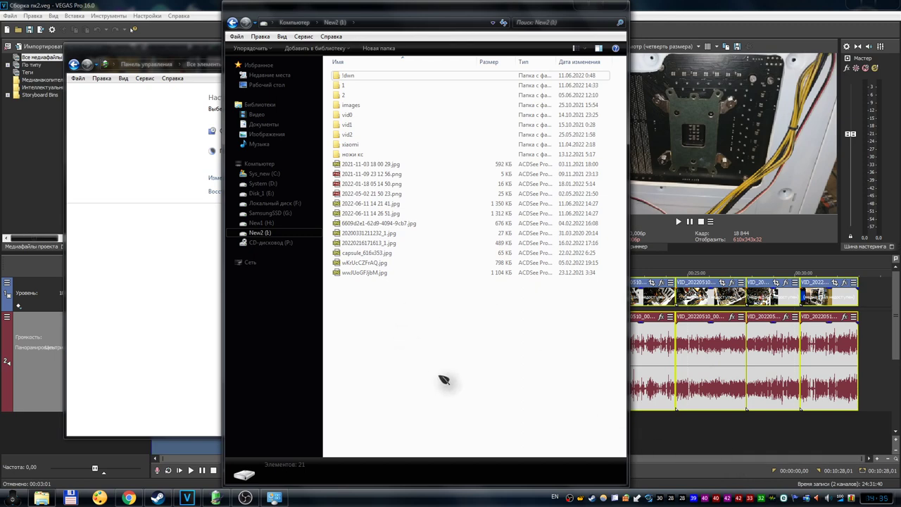
click(365, 205)
double_click(365, 204)
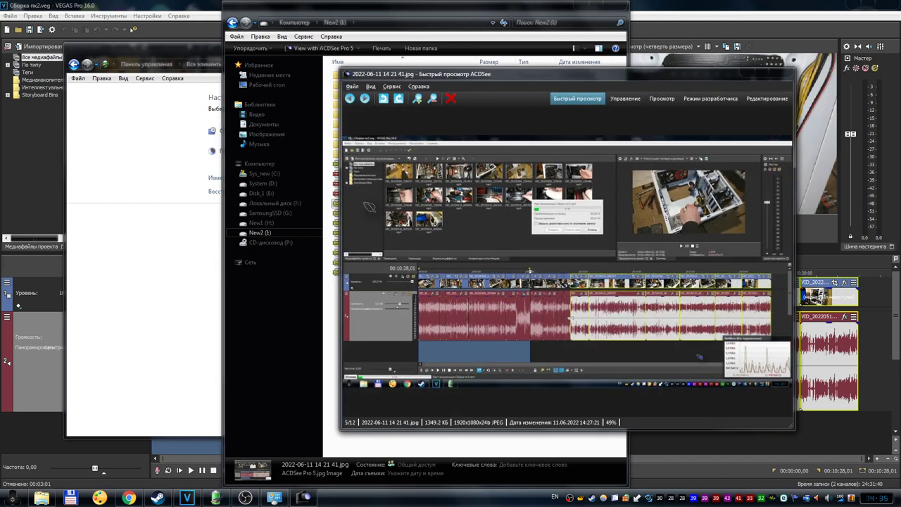
scroll(521, 257, down, 1)
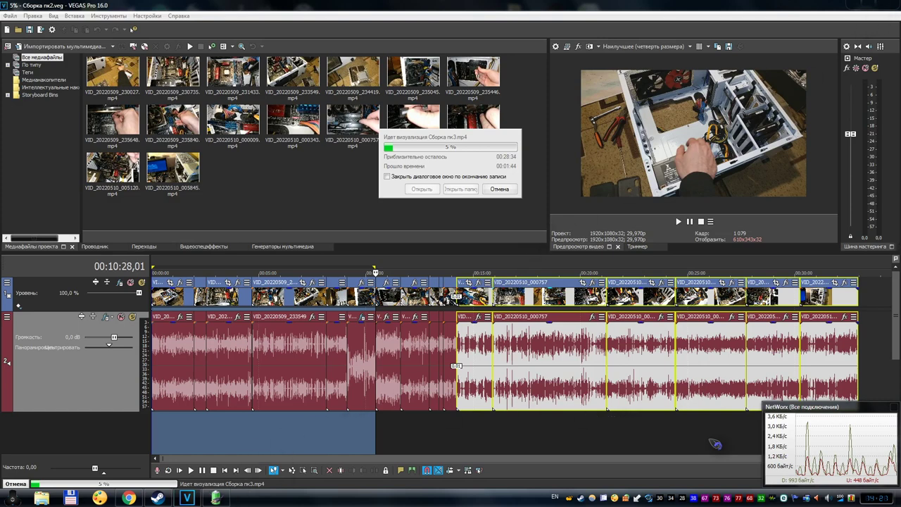
double_click(655, 172)
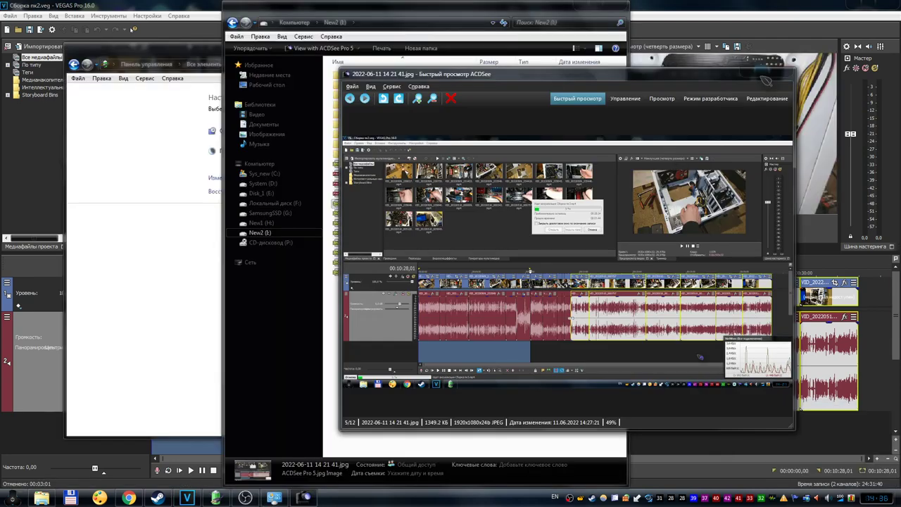
Step: Close the screenshot viewer and move the advanced power settings dialog clear of the file list
click(215, 497)
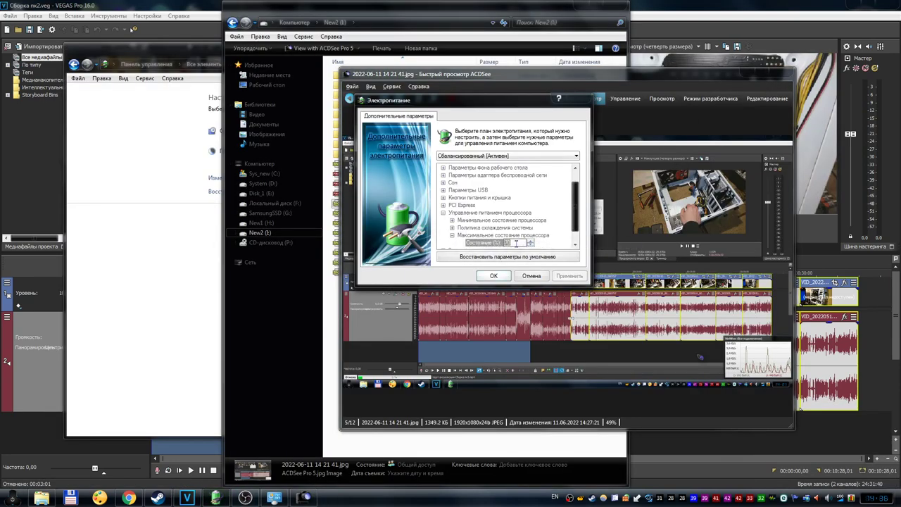
click(659, 81)
key(alt+Tab)
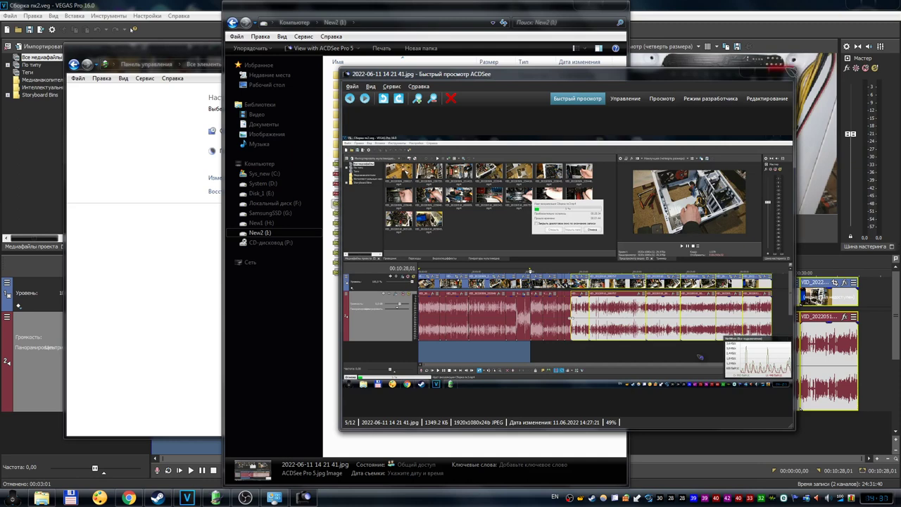
click(787, 76)
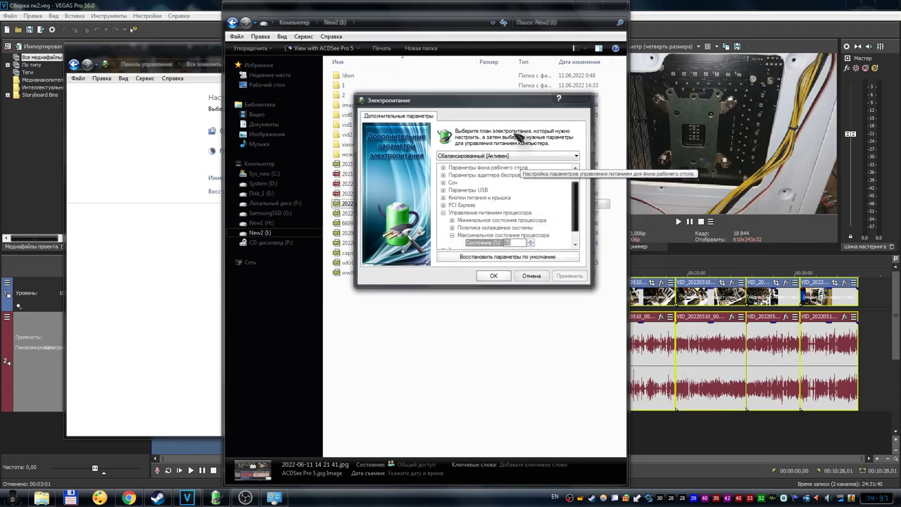
drag(513, 106, 230, 110)
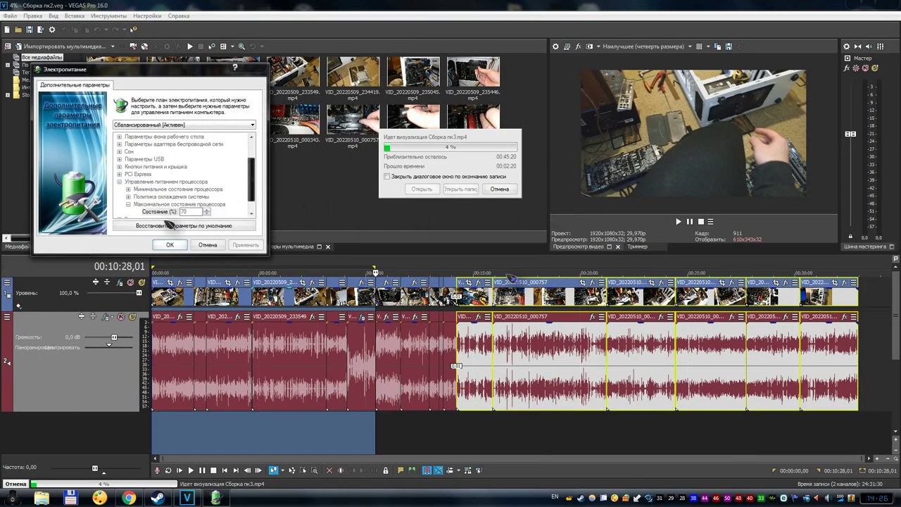
double_click(185, 212)
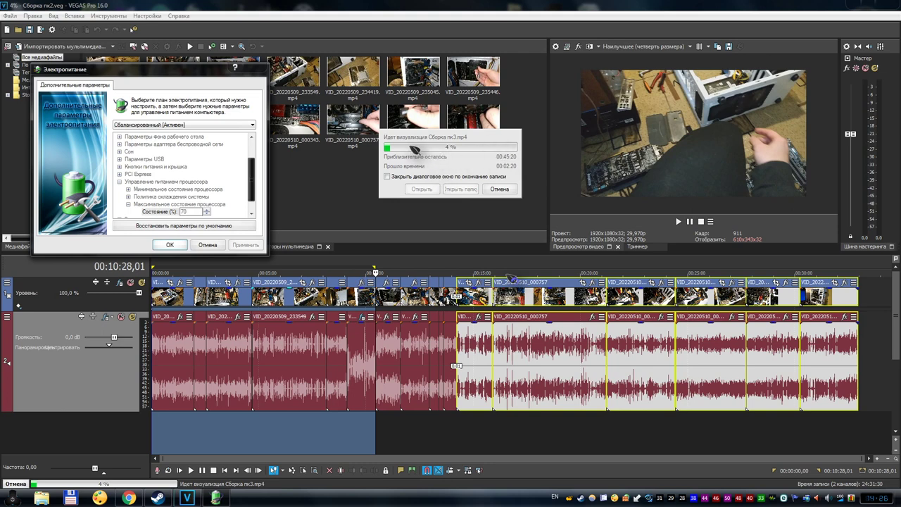
click(189, 212)
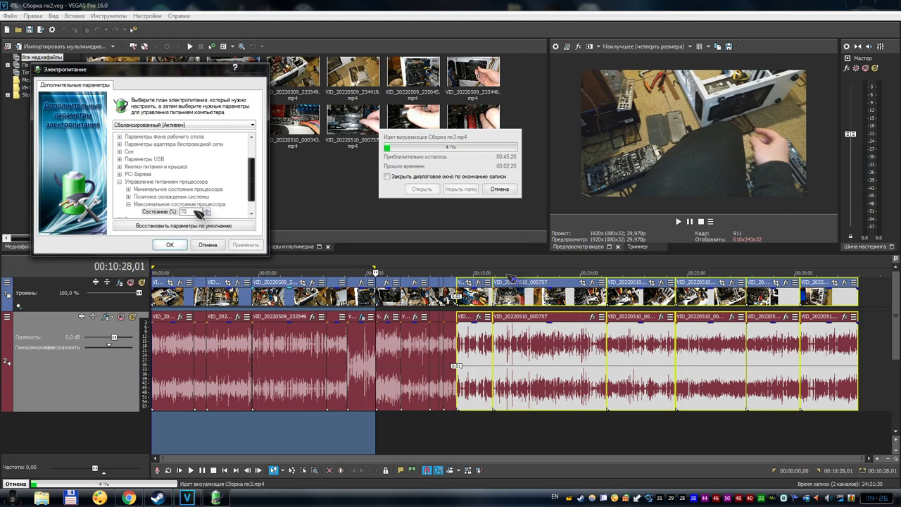
double_click(188, 212)
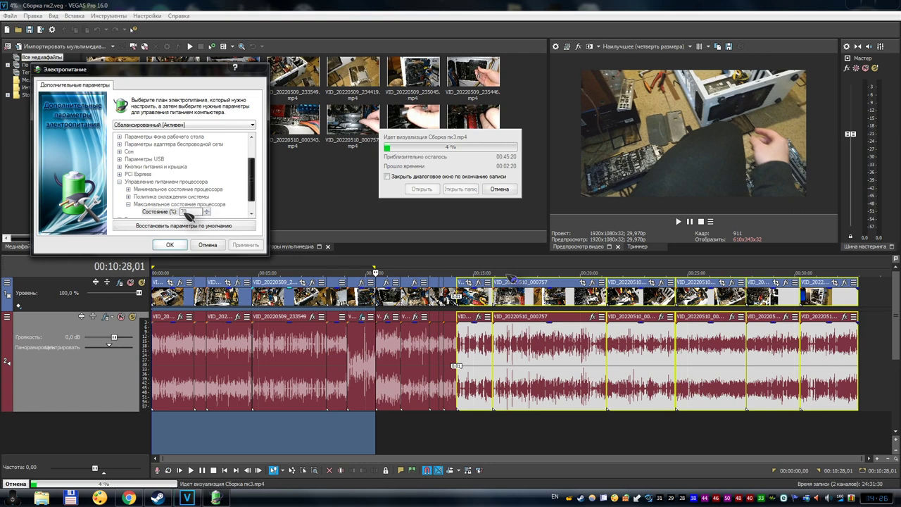
click(196, 214)
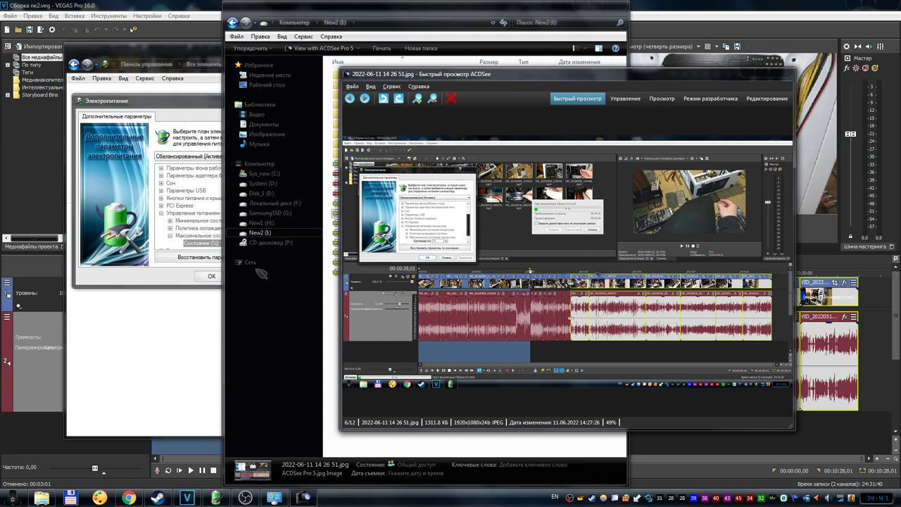
click(146, 282)
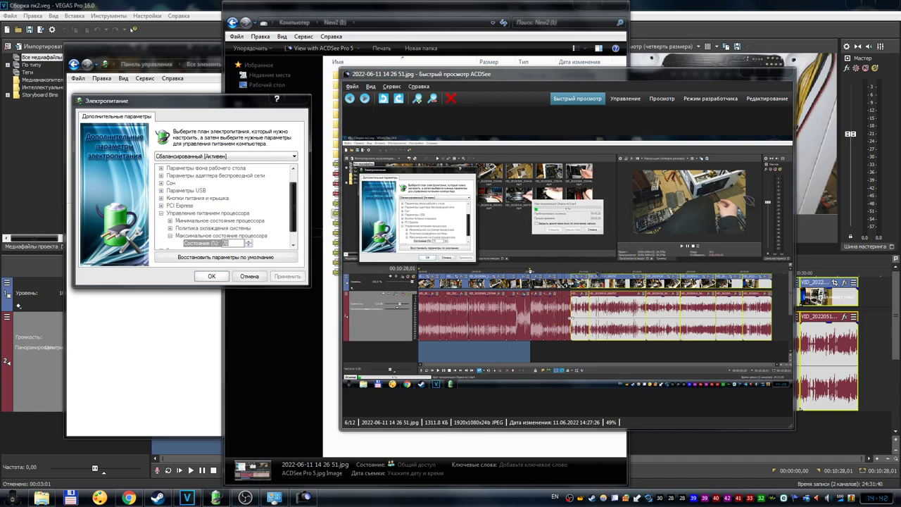
click(781, 78)
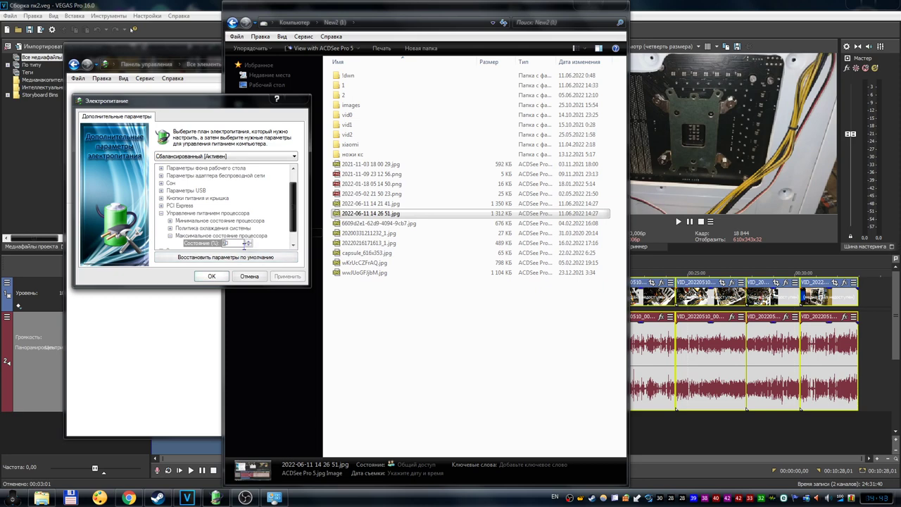
Step: Set the Balanced plan's maximum processor state to 90% and confirm the advanced power settings
text(90)
click(287, 276)
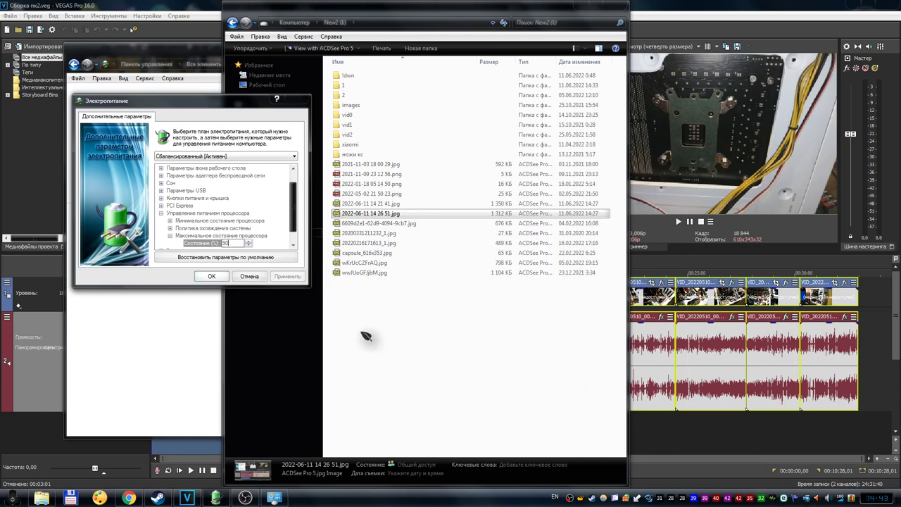
double_click(225, 242)
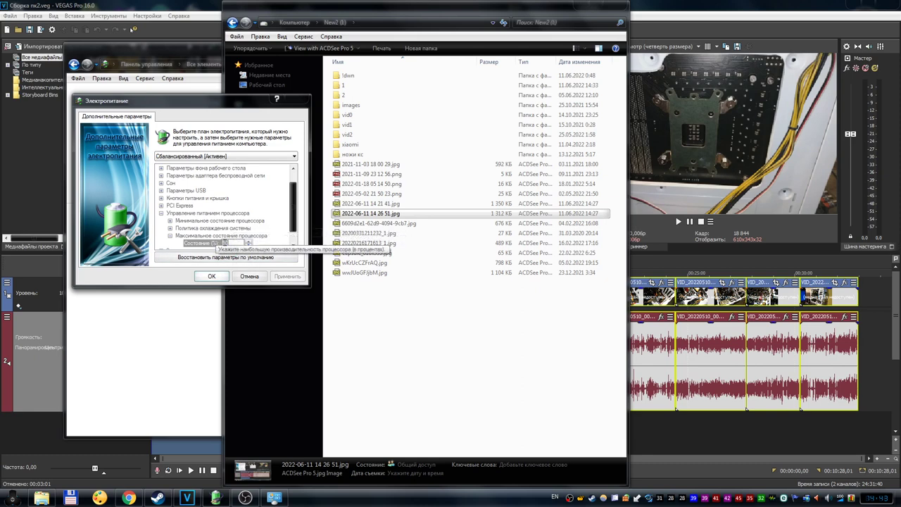
click(238, 244)
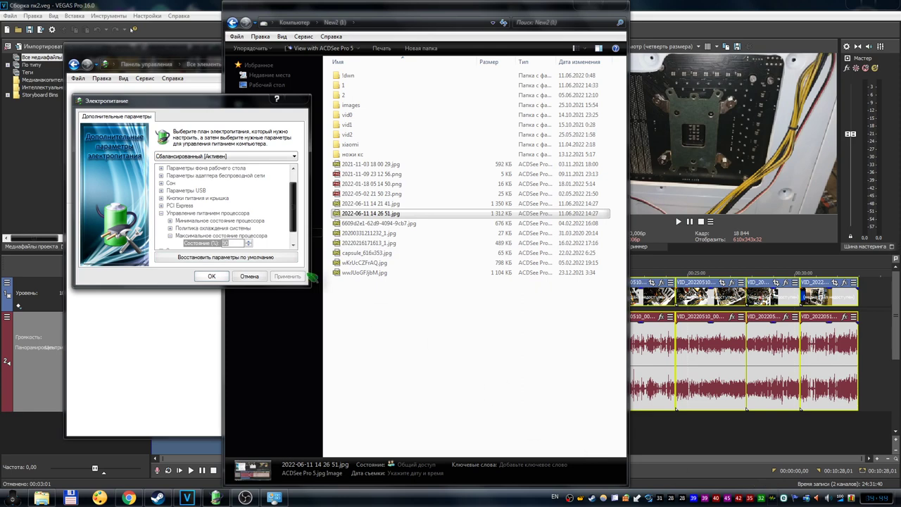
click(246, 260)
click(241, 244)
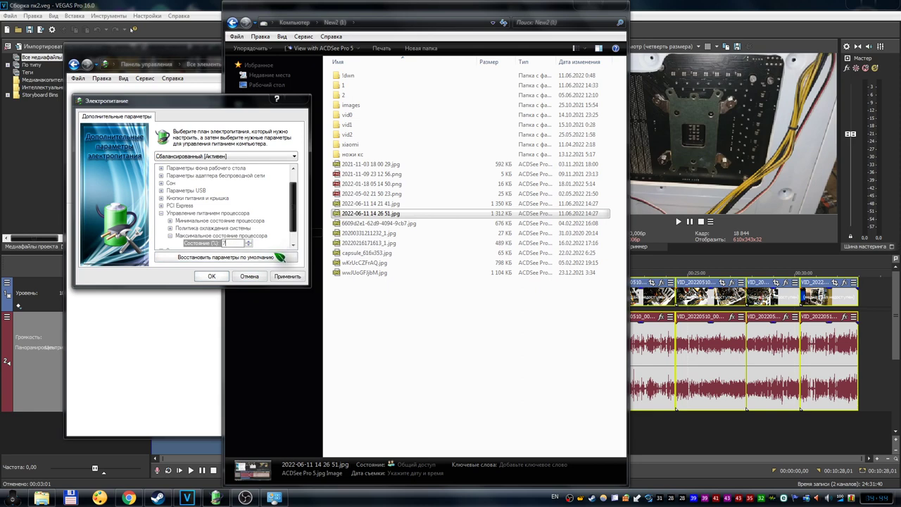
text(0)
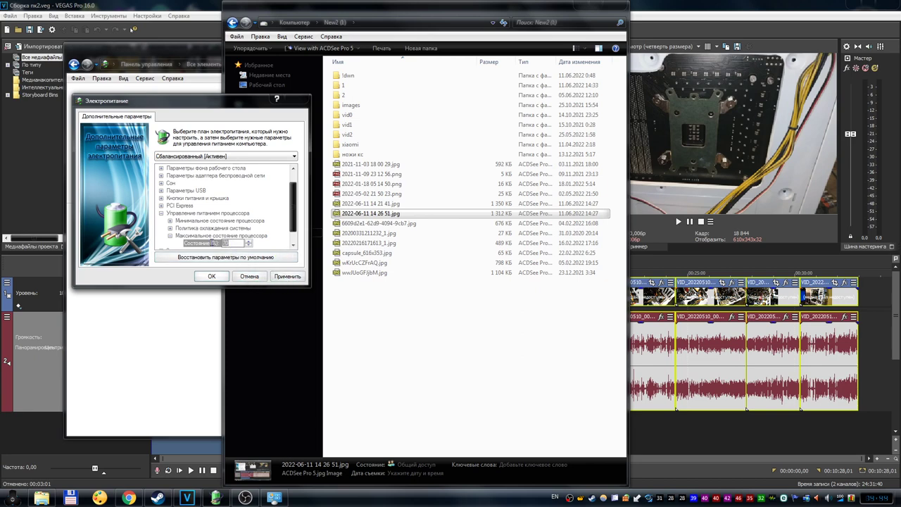
text(90)
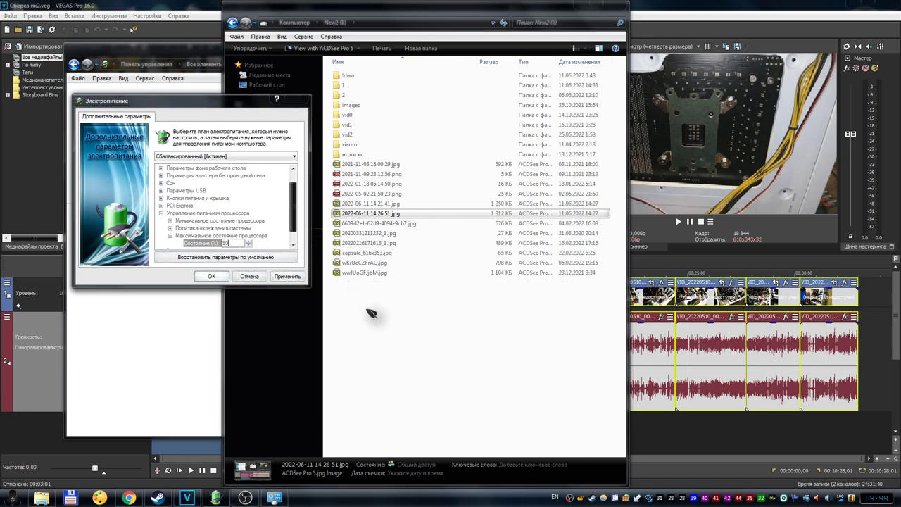
click(211, 277)
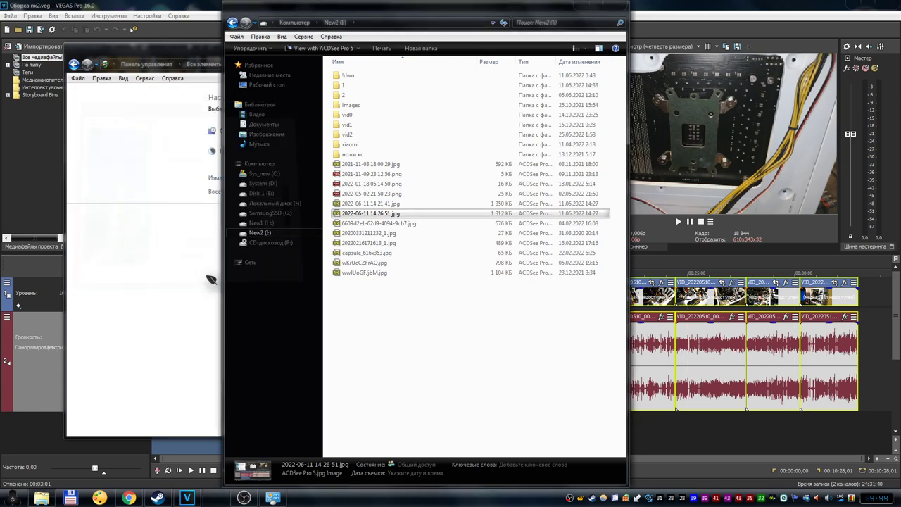
Step: Close the power plan settings window and switch to the OBS window
click(181, 347)
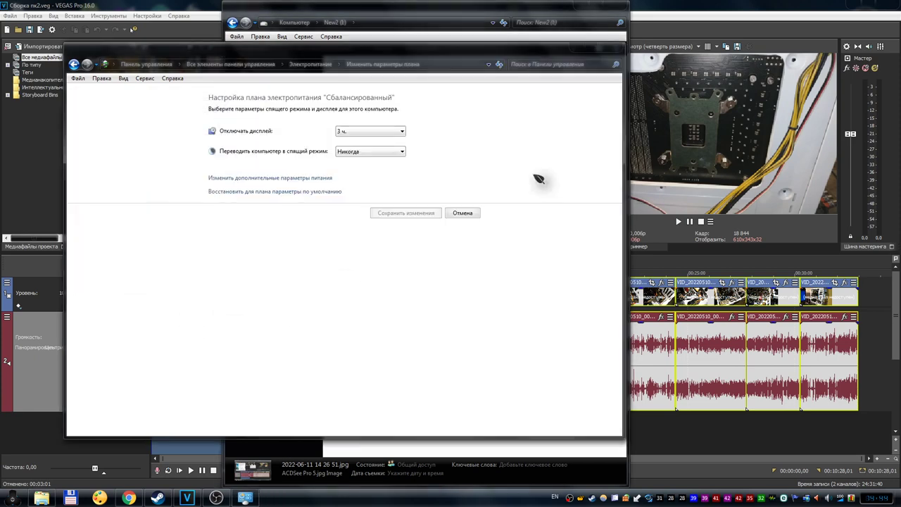
click(612, 45)
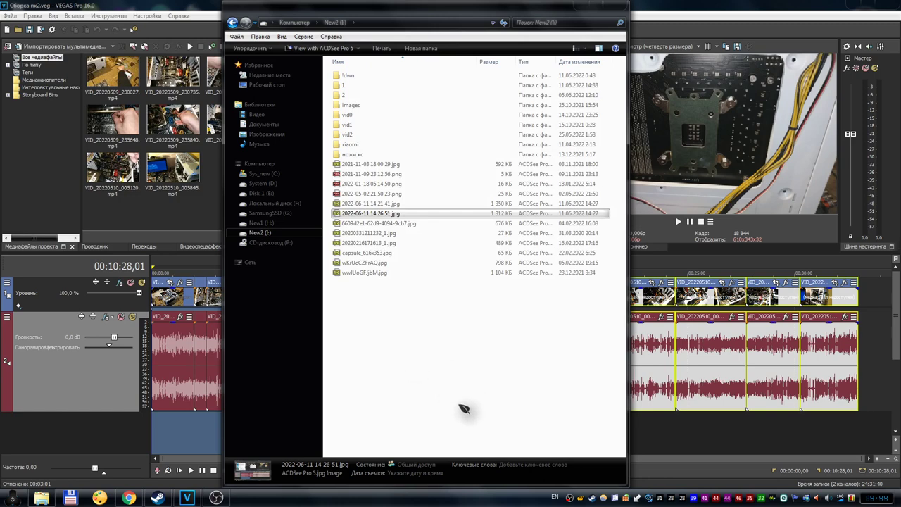
click(711, 7)
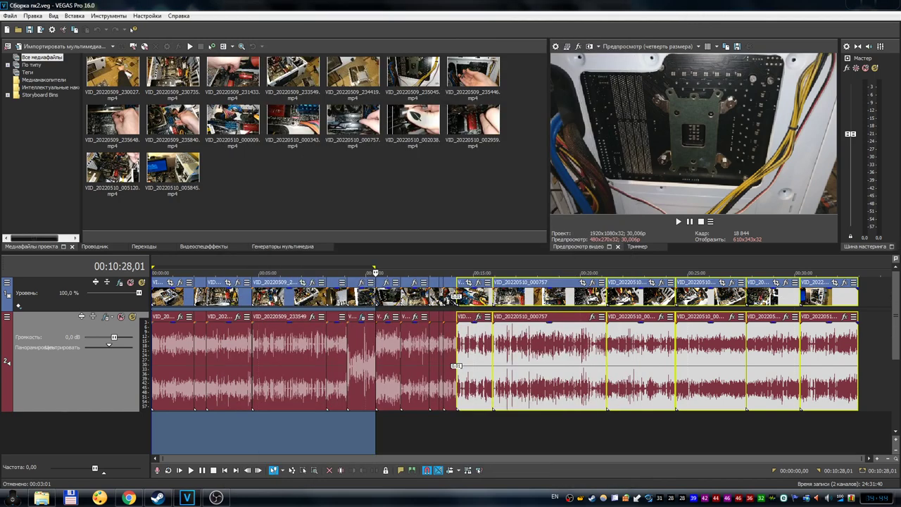
click(216, 498)
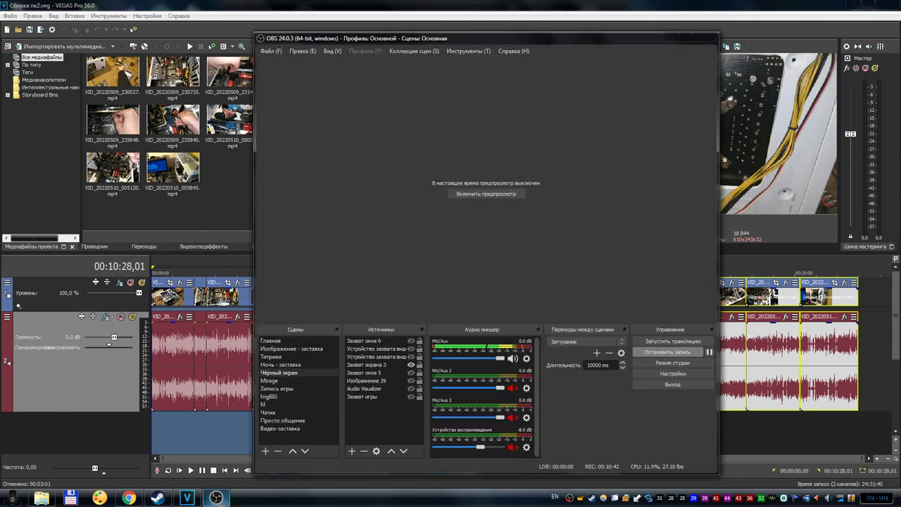